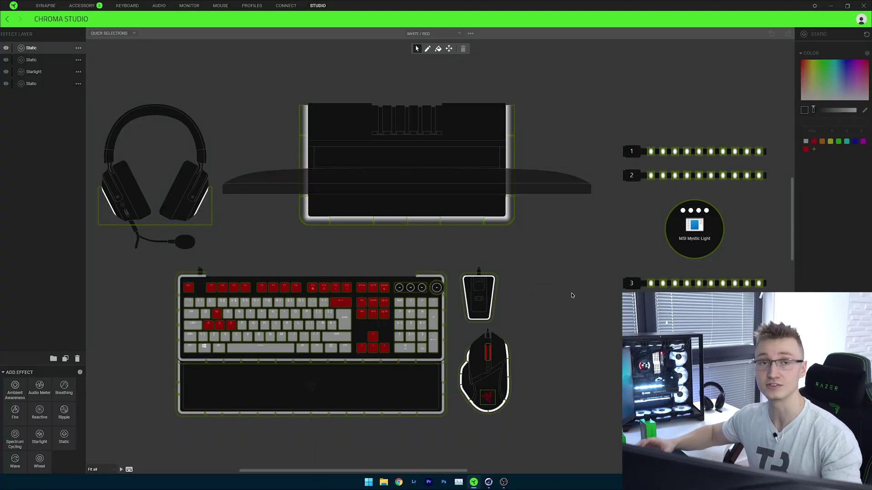
Step: Colour the first five LEDs on strips 1 and 2 red
left_click(651, 283)
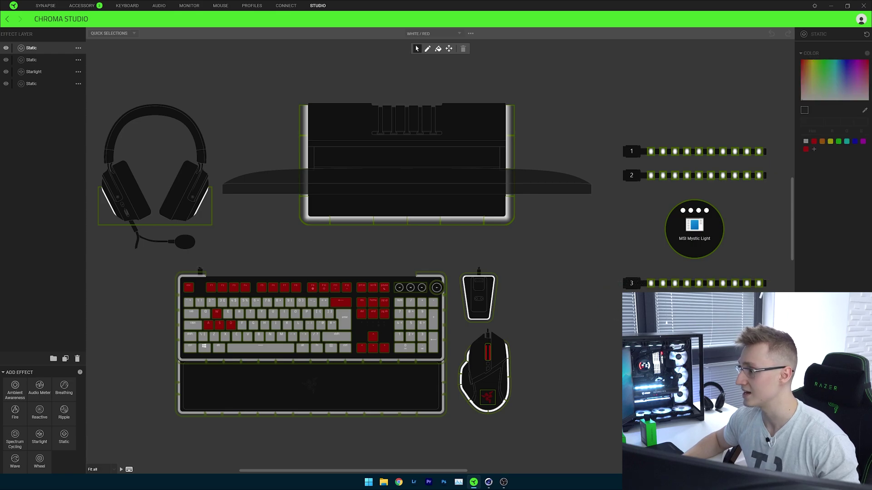
left_click_drag(651, 283, 674, 283)
left_click(699, 290)
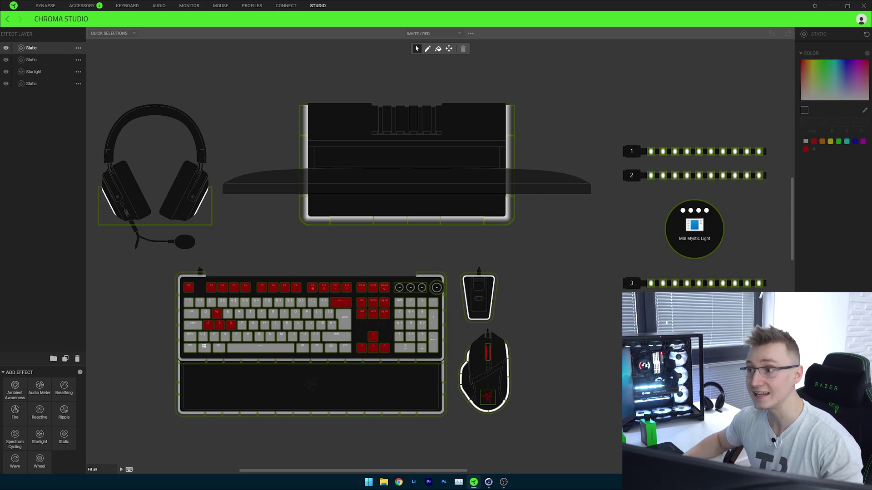
left_click_drag(638, 124, 697, 189)
left_click(806, 149)
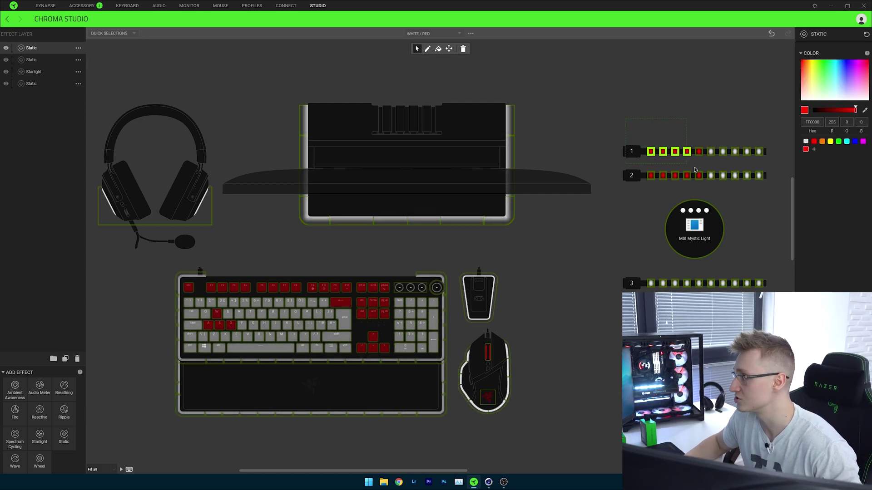
Step: Set those LEDs on strips 1 and 2 back to white and clear the selection
left_click_drag(626, 119, 702, 180)
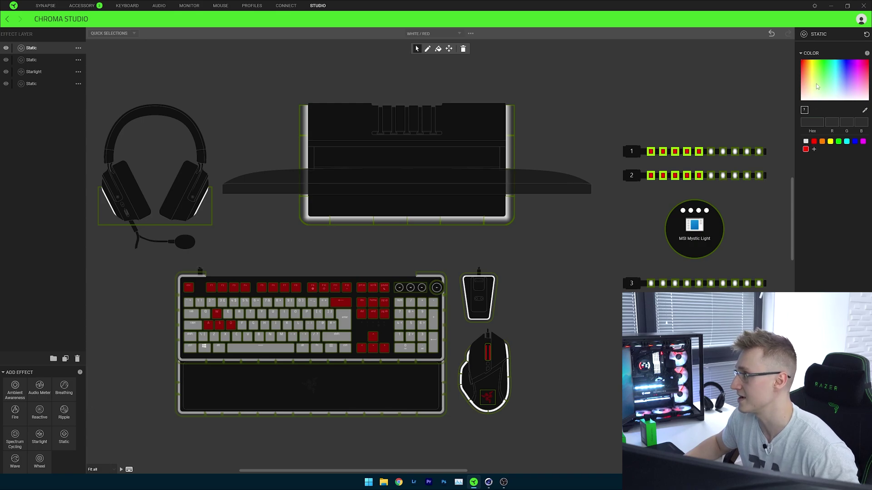
left_click(809, 99)
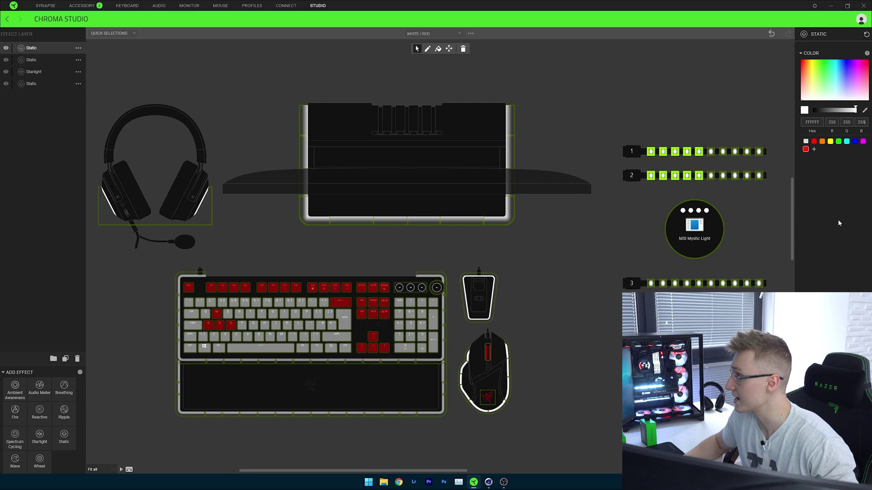
key("Escape")
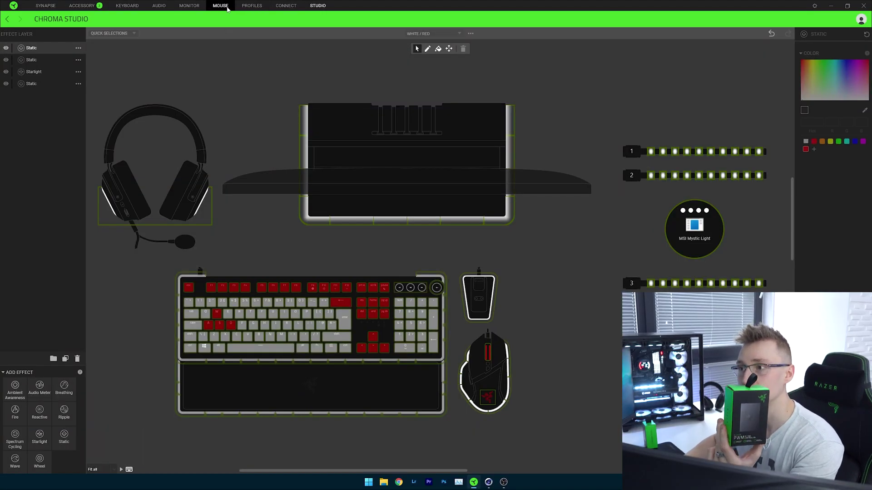
Step: Open the Razer PWM PC Fan Controller's Performance page and link all fans to one 'All Fans' curve
mouse_move(82, 6)
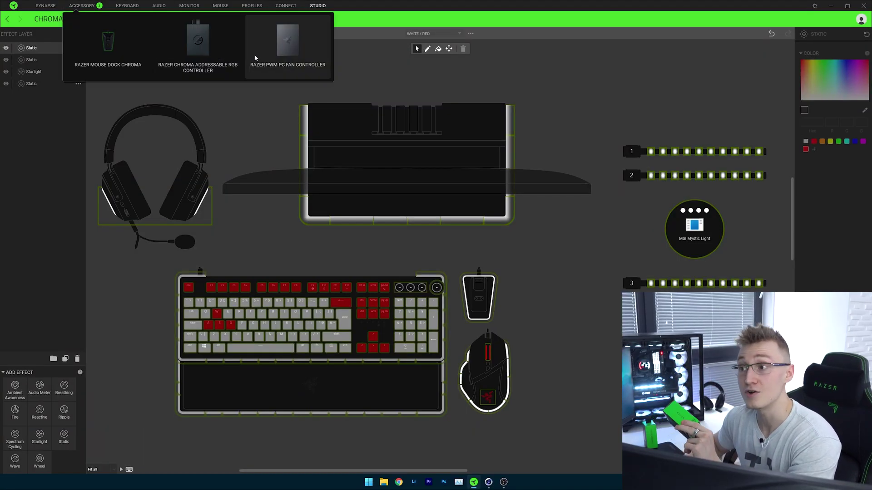
left_click(260, 65)
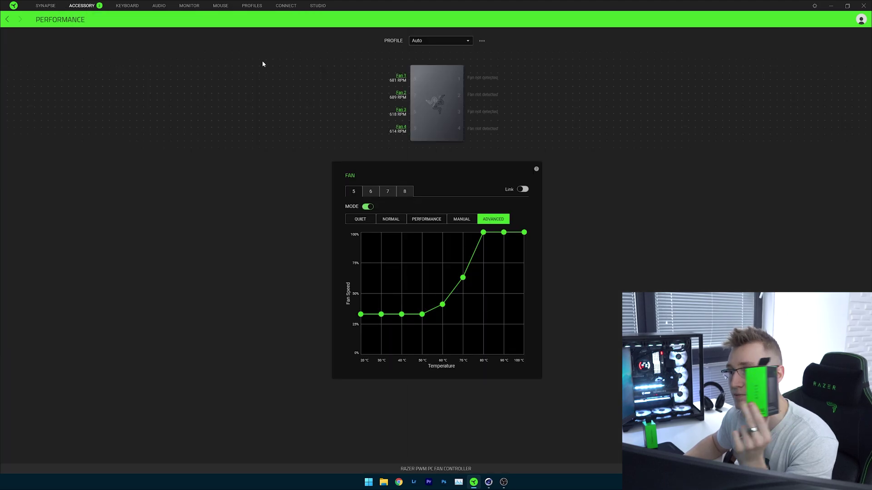
left_click(522, 190)
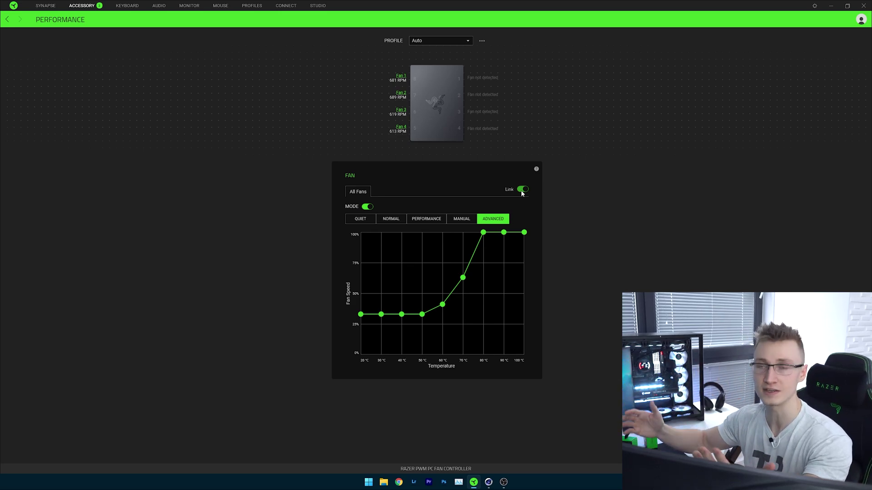
Step: Unlink the fans and raise fan 6's 60 °C and 70 °C curve points to 100%
left_click(523, 190)
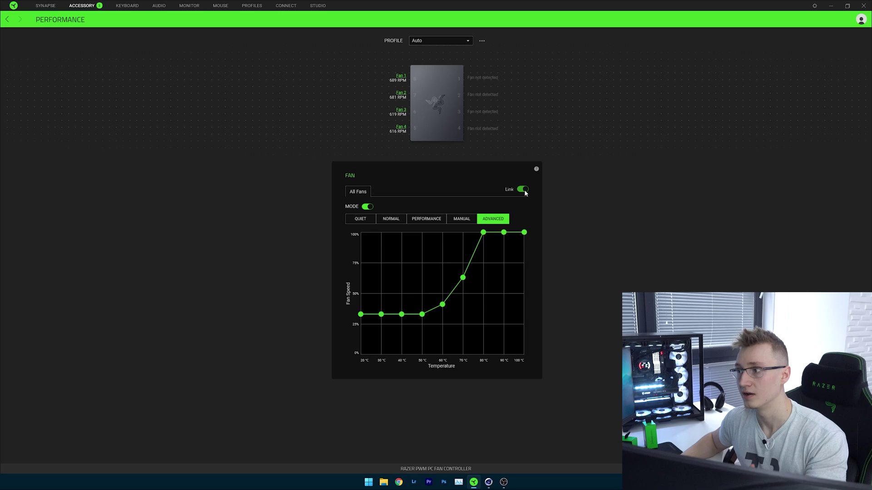
left_click(376, 192)
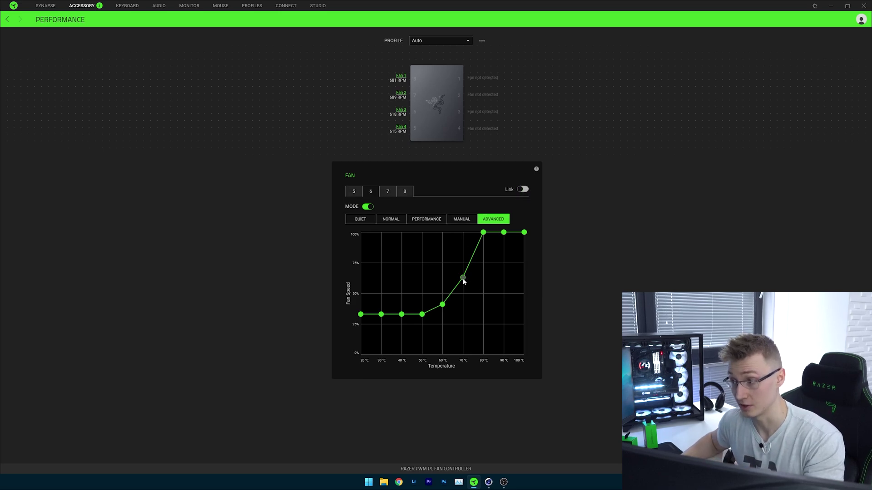
left_click_drag(463, 278, 462, 230)
left_click_drag(443, 304, 443, 232)
Step: Lower fan 7's top curve points to about 62%, then compare the curves of fans 5–8
left_click(387, 192)
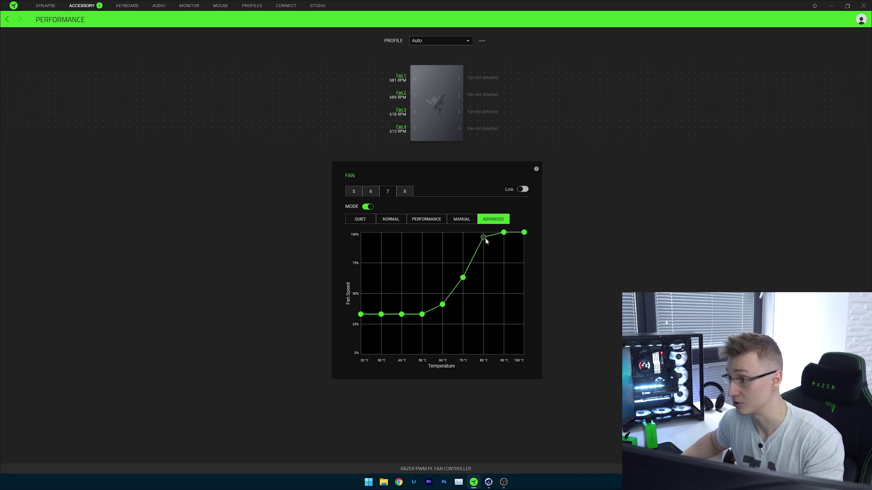
left_click_drag(503, 234, 524, 277)
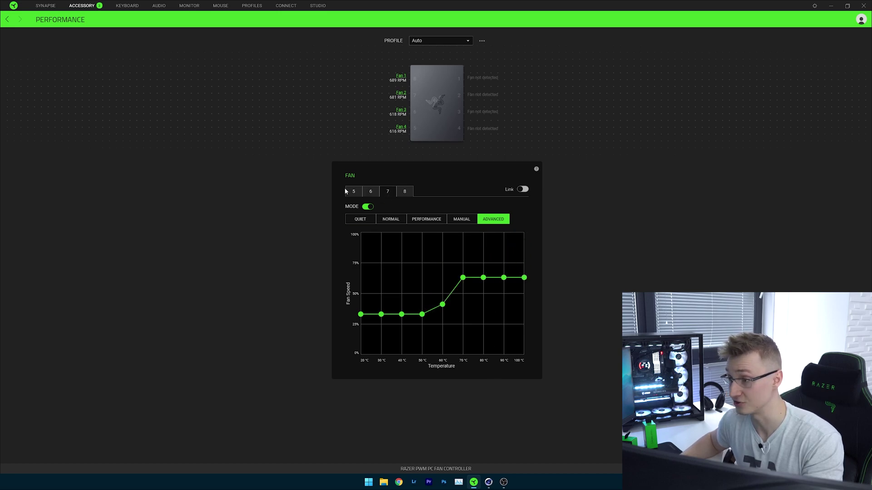
left_click(358, 192)
left_click(371, 192)
left_click(387, 191)
left_click(405, 191)
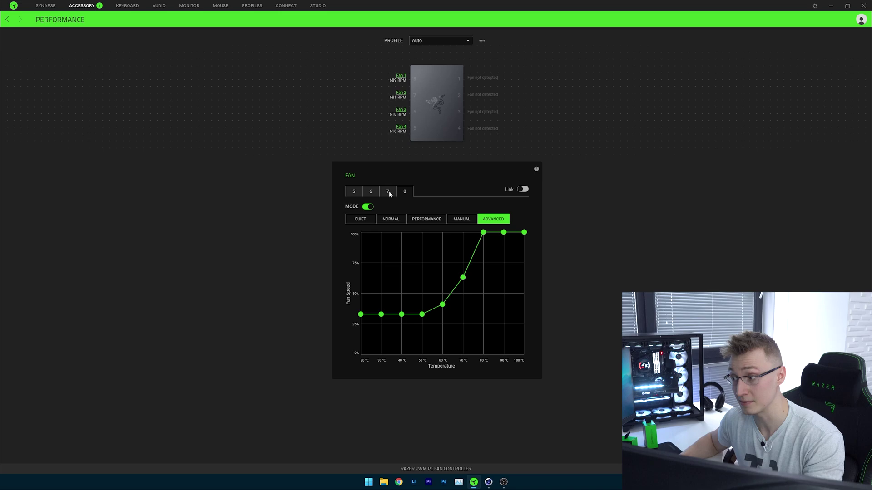
left_click(358, 192)
left_click(387, 191)
left_click(404, 192)
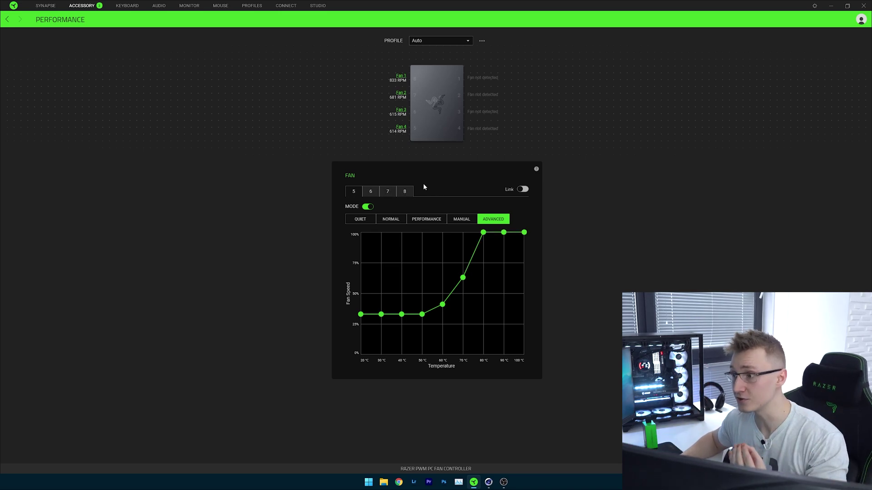
left_click(403, 194)
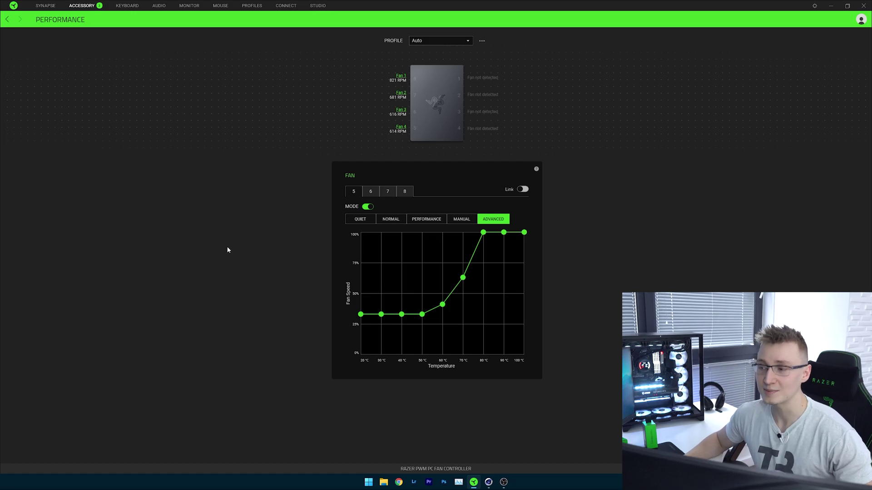
left_click(458, 482)
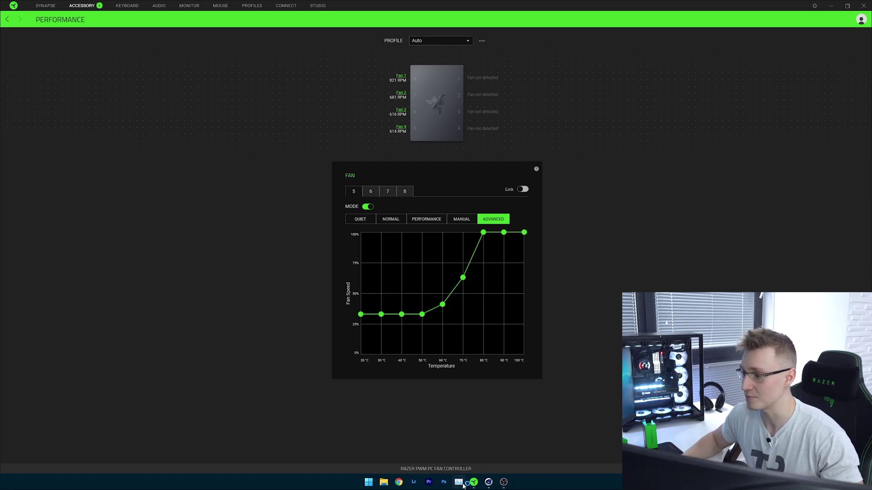
left_click(456, 97)
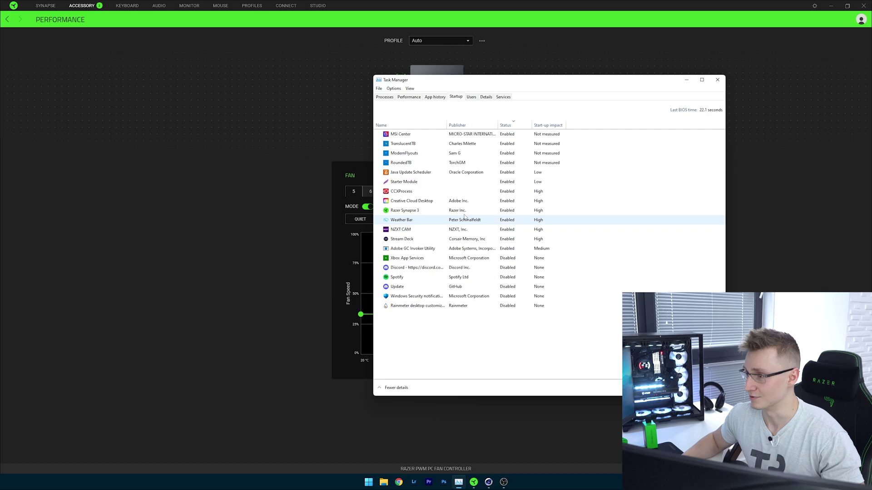
left_click(718, 79)
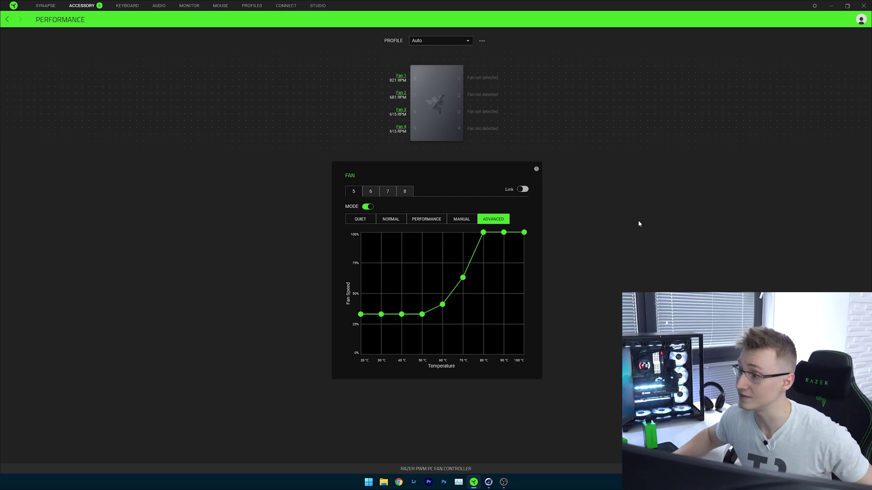
Step: Link all fans under one 'All Fans' curve and minimize Synapse to reveal Cinebench R23
left_click(523, 188)
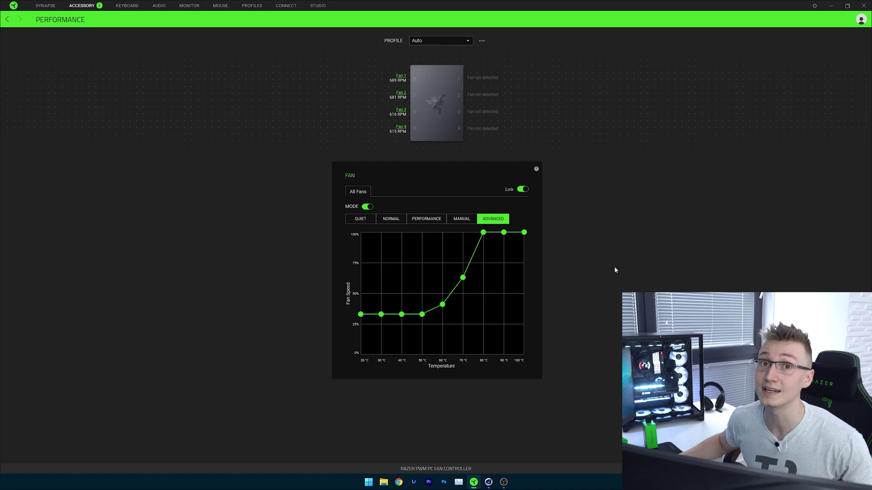
left_click(830, 6)
Step: Start the Cinebench R23 CPU (Multi Core) test and return to Synapse to watch fan RPM
left_click(160, 55)
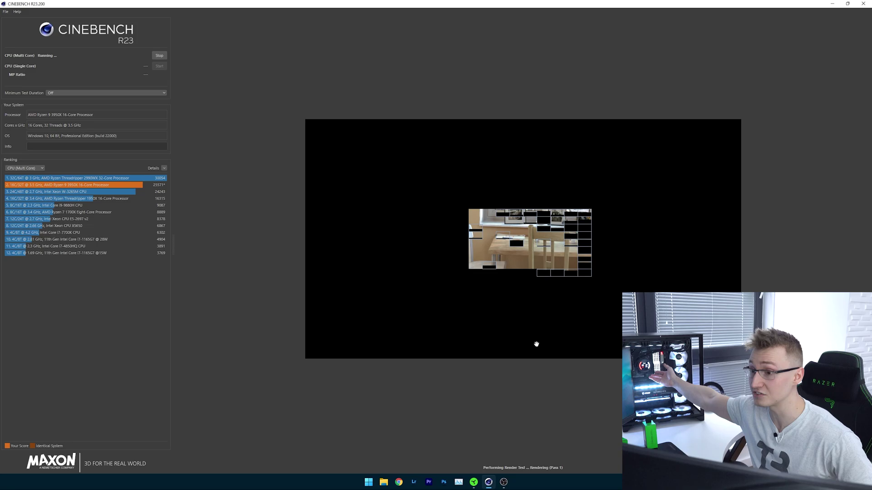
left_click(475, 482)
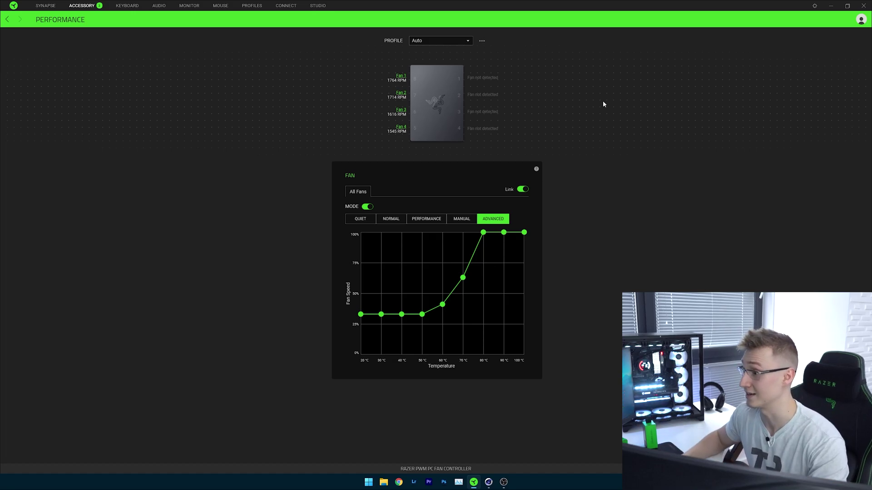
Step: Minimize Synapse and let the Cinebench multi-core run finish at 25344 pts
left_click(830, 5)
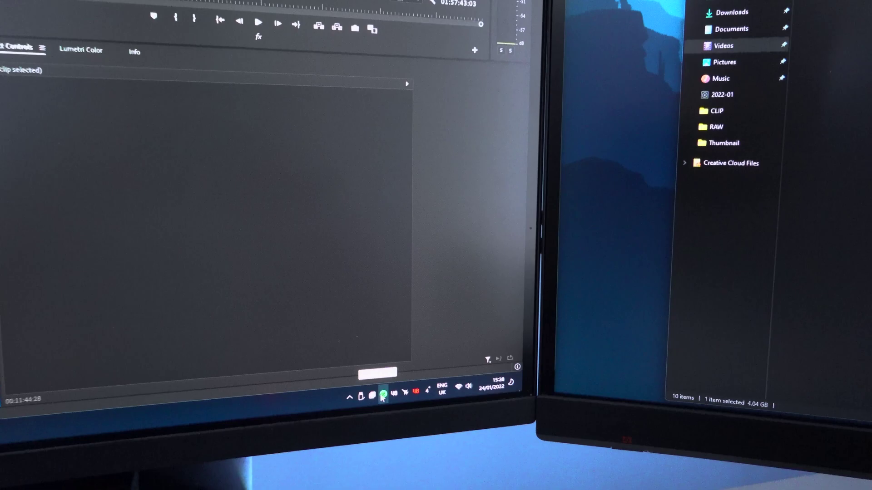
Step: From the Razer tray menu, show the fan controller's Auto, Max, Normal and Silent profiles
left_click(383, 394)
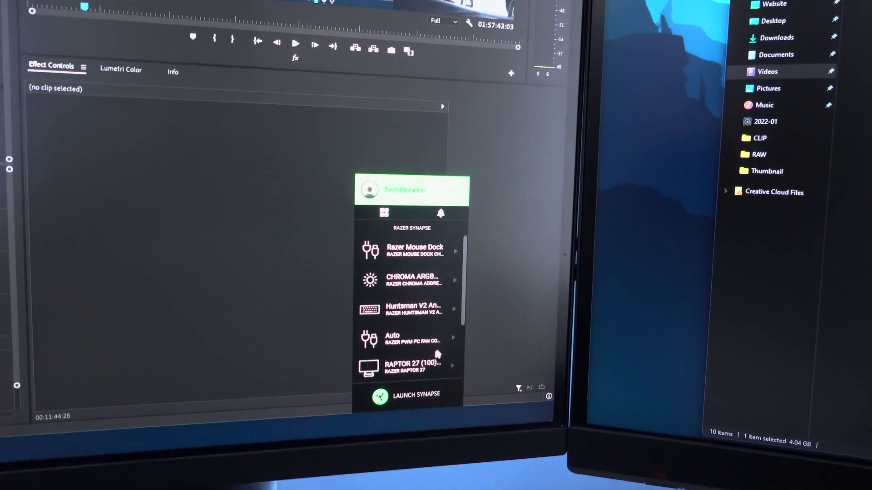
left_click(451, 348)
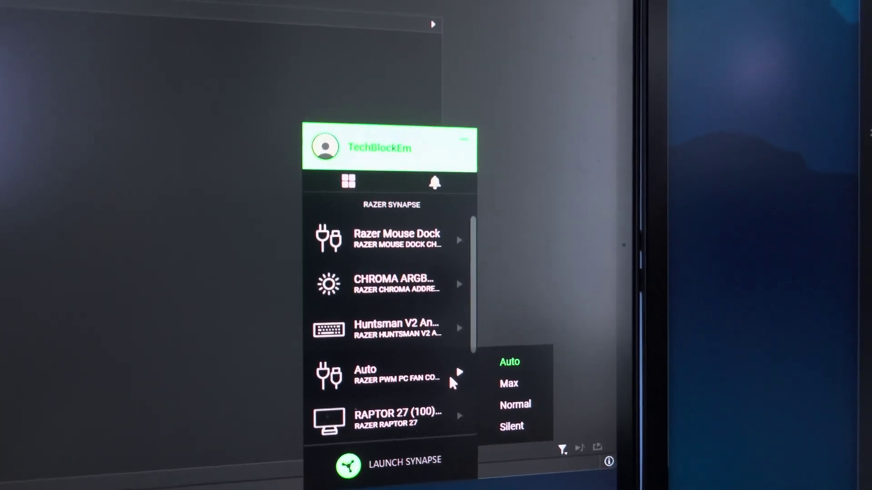
left_click(437, 359)
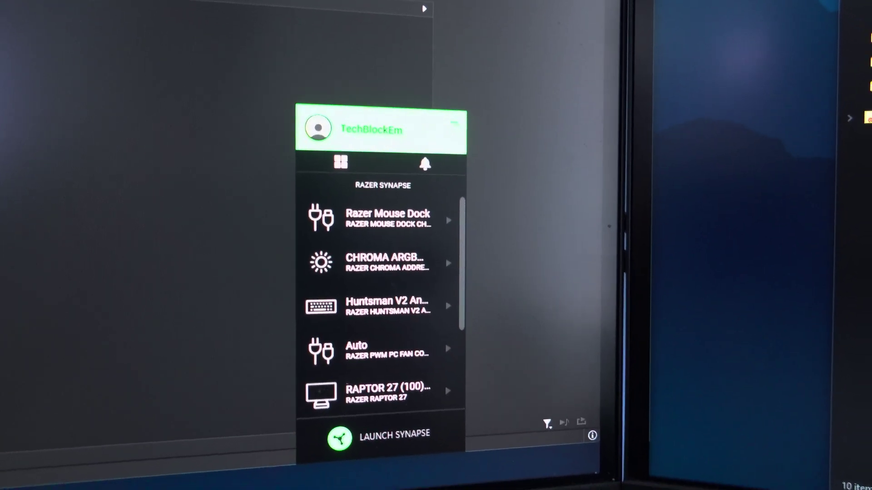
left_click(334, 489)
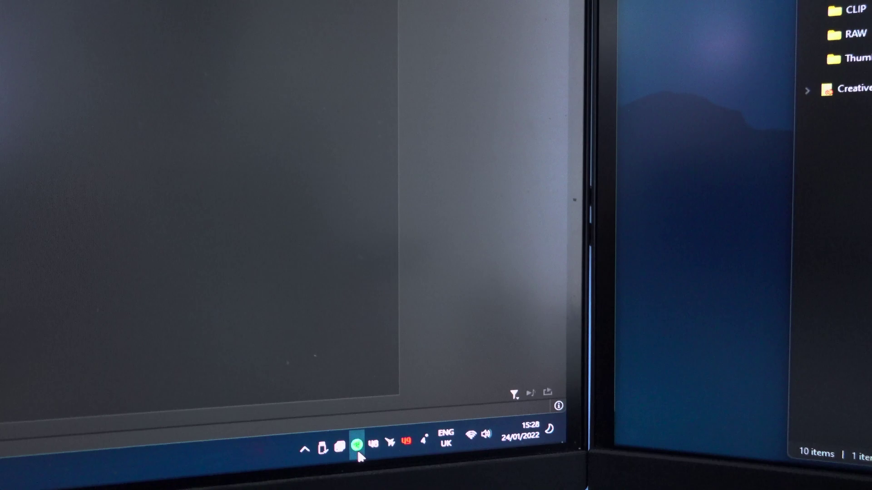
left_click(357, 447)
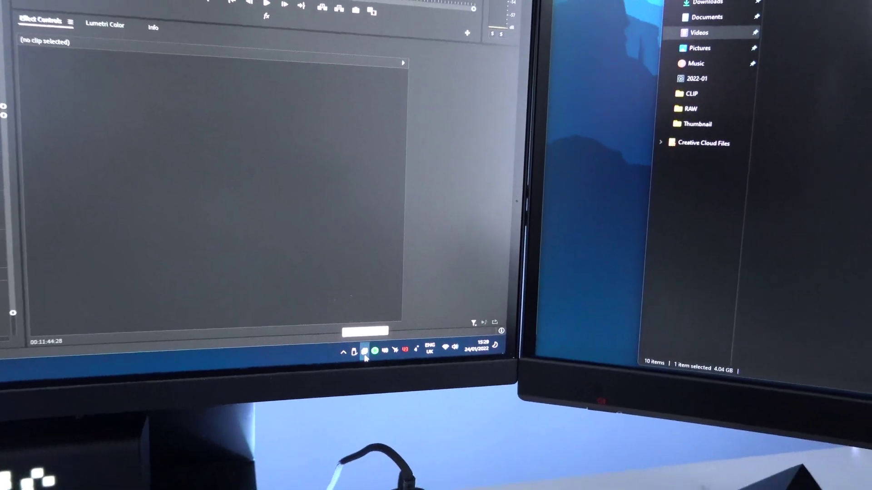
left_click(365, 352)
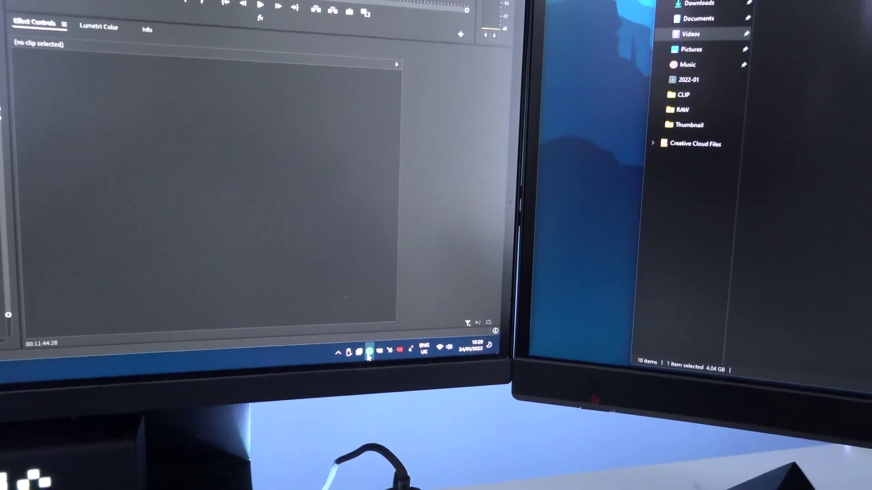